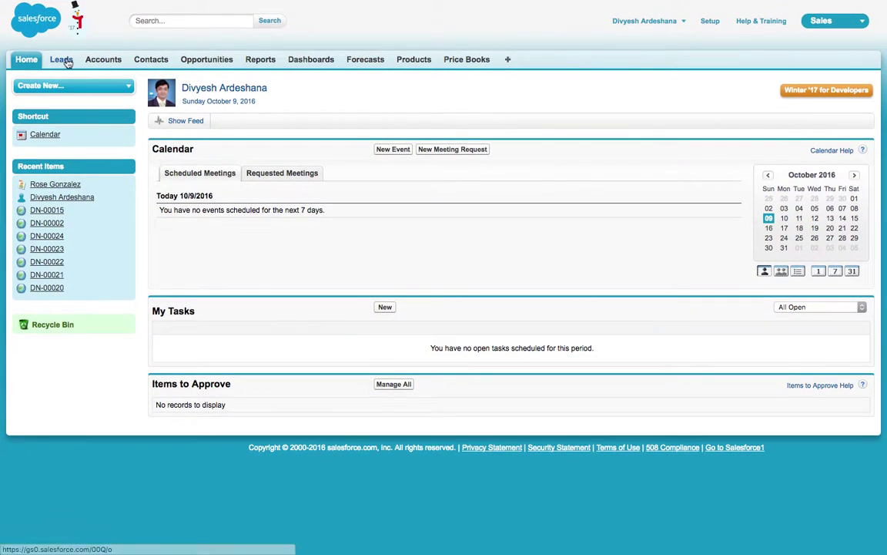
Step: Under Setup > Google Apps, activate 'Add Google Docs to salesforce.com' after accepting the Google Apps terms
left_click(712, 23)
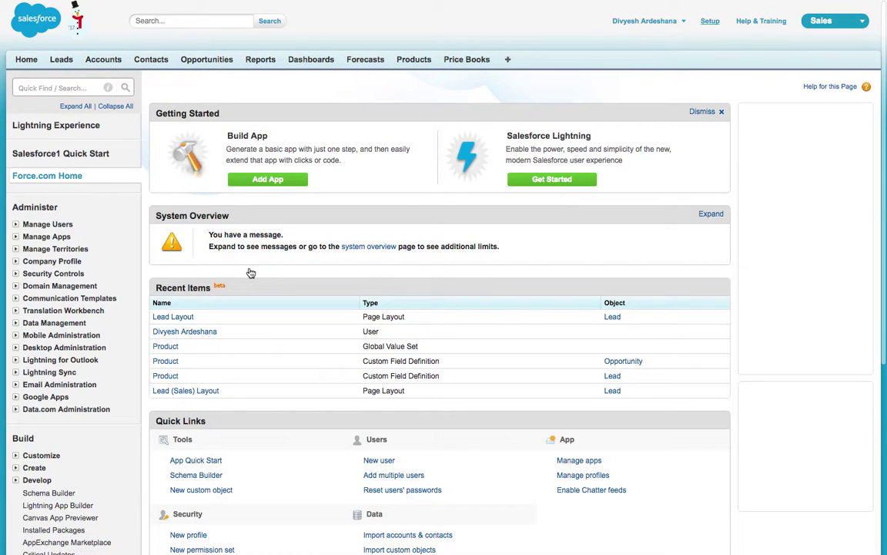
scroll(224, 240, "down", 1)
scroll(52, 332, "down", 1)
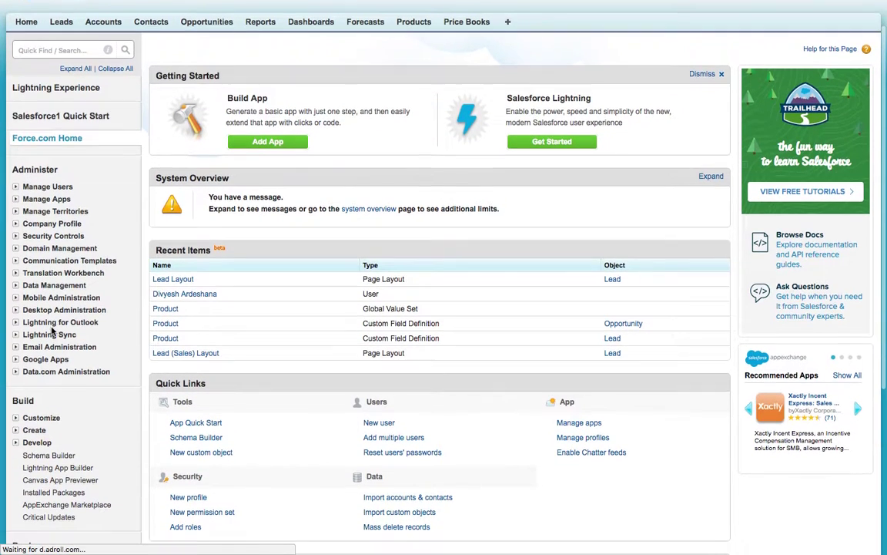
left_click(15, 359)
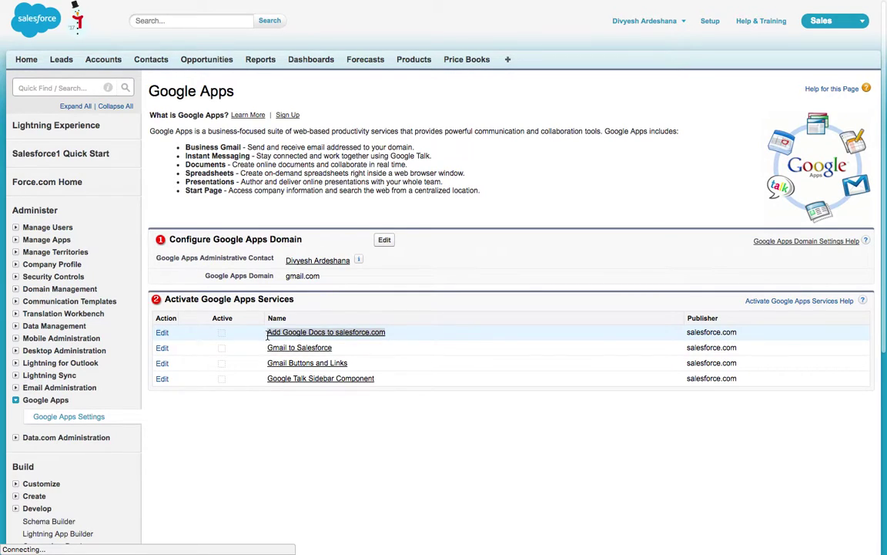
left_click(163, 334)
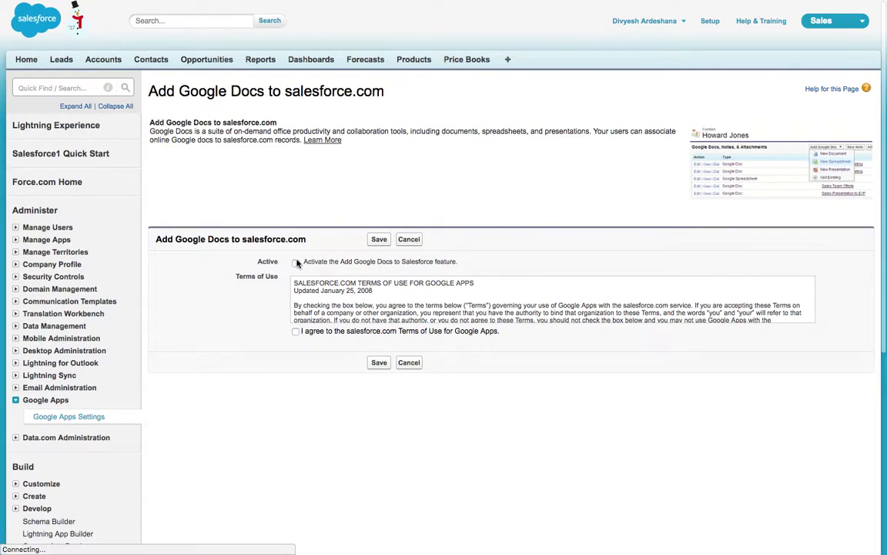
left_click(297, 332)
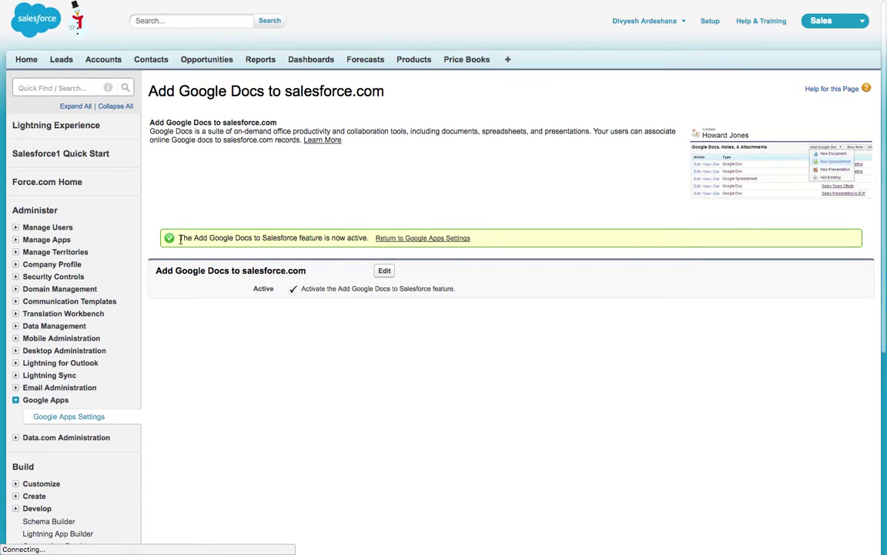
left_click_drag(179, 238, 363, 242)
left_click(363, 241)
Step: Start a new lead with salutation Mr., the contact's first and last name, and company name
left_click(61, 62)
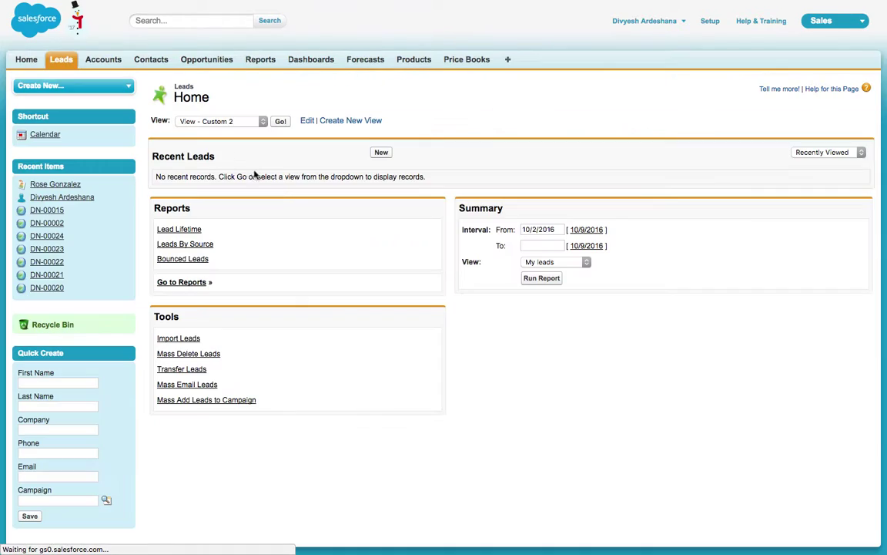
left_click(381, 154)
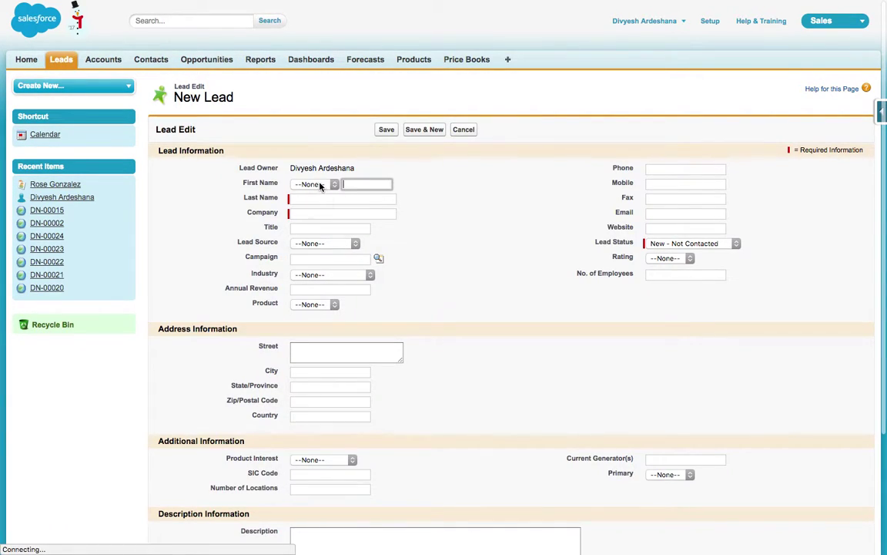
left_click(324, 184)
left_click(359, 191)
key("Tab")
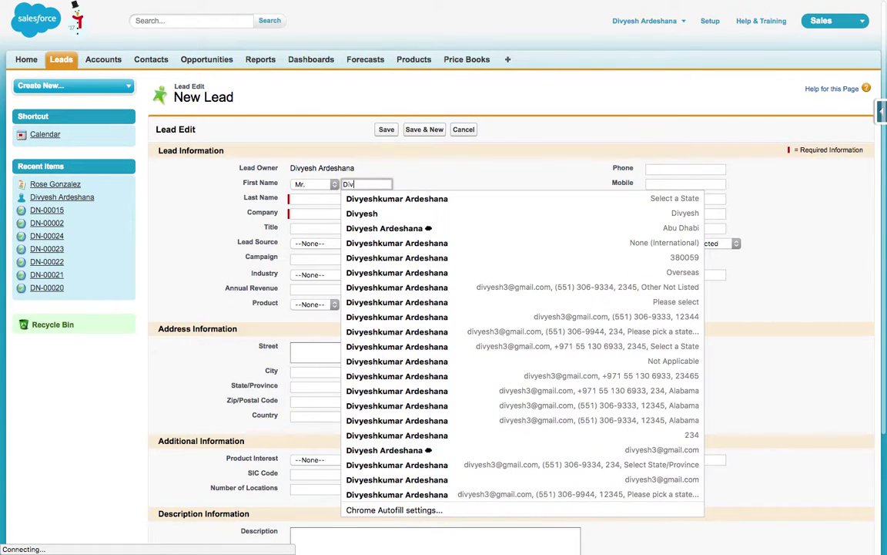
left_click(353, 197)
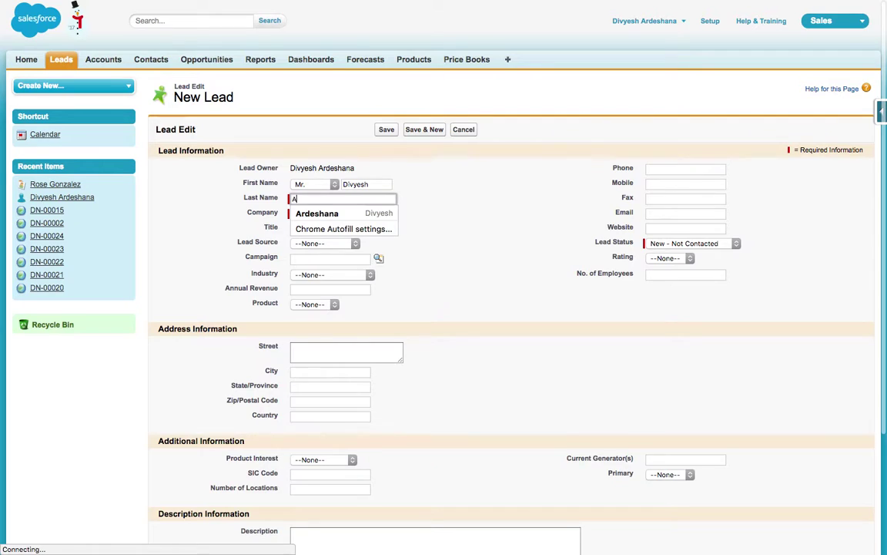
left_click(343, 212)
type("Div")
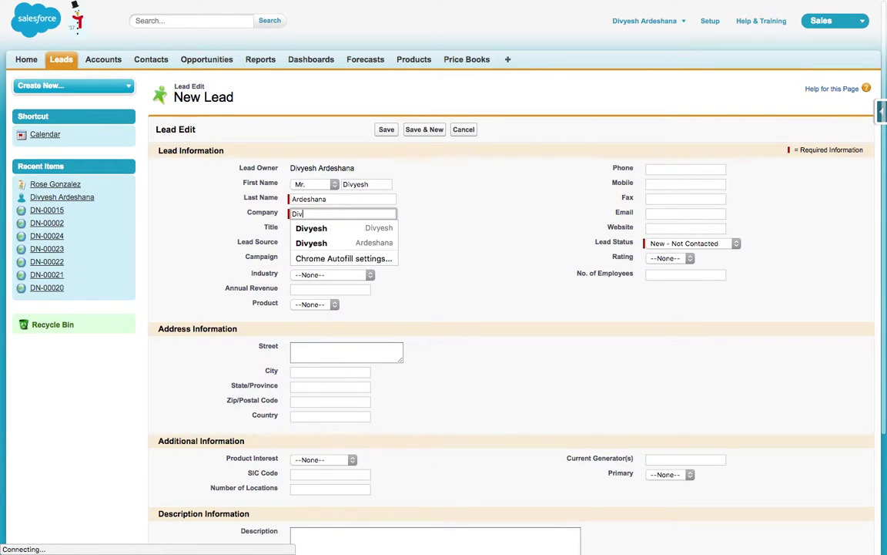
type("yesh LLC")
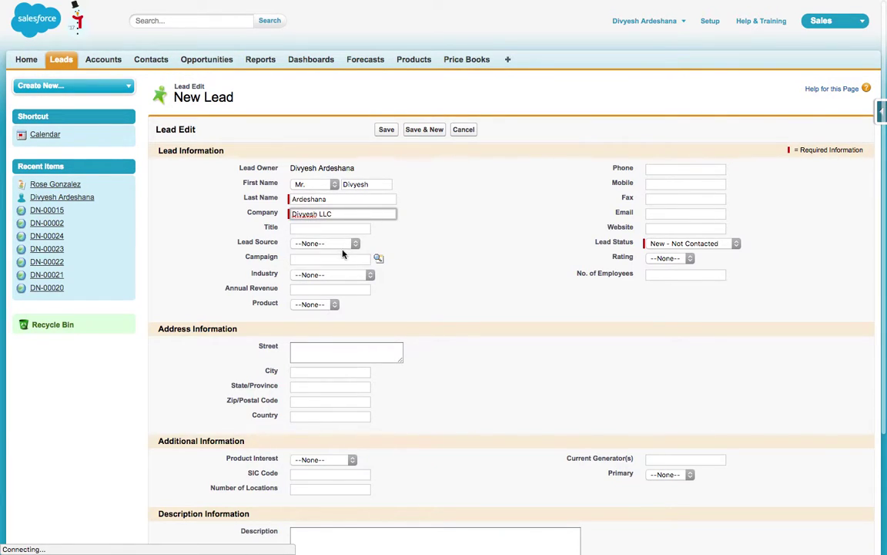
Step: Set Lead Source Web, Industry Apparel, Product Desktop, Lead Status Working - Contacted, and save
left_click(323, 244)
left_click(316, 252)
left_click(336, 275)
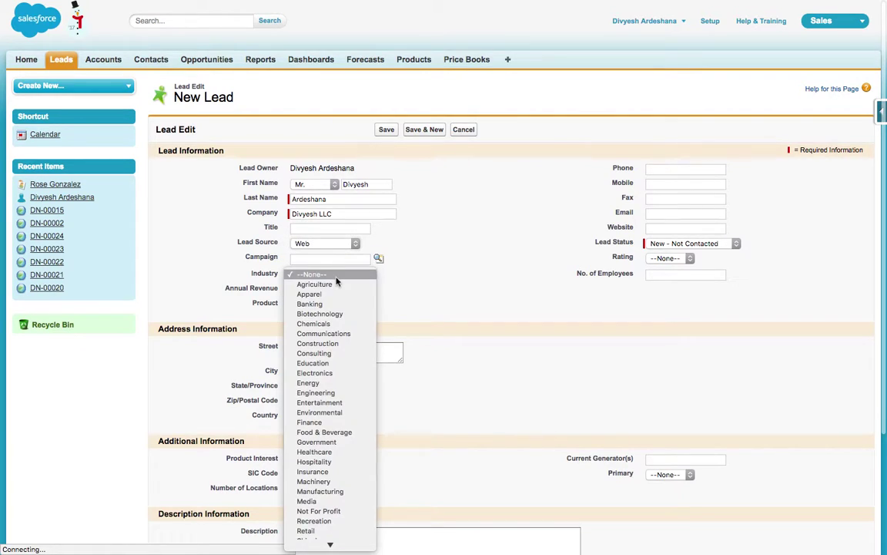
left_click(319, 295)
left_click(322, 304)
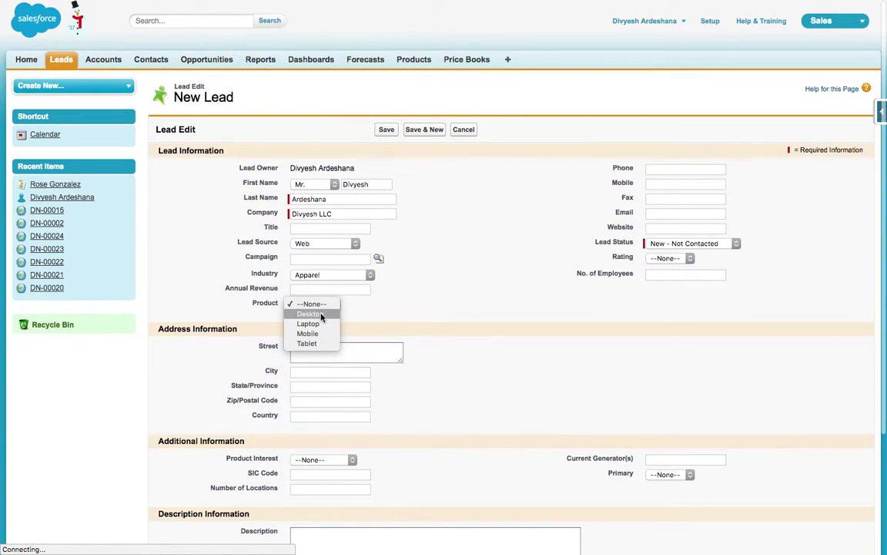
left_click(311, 314)
left_click(659, 245)
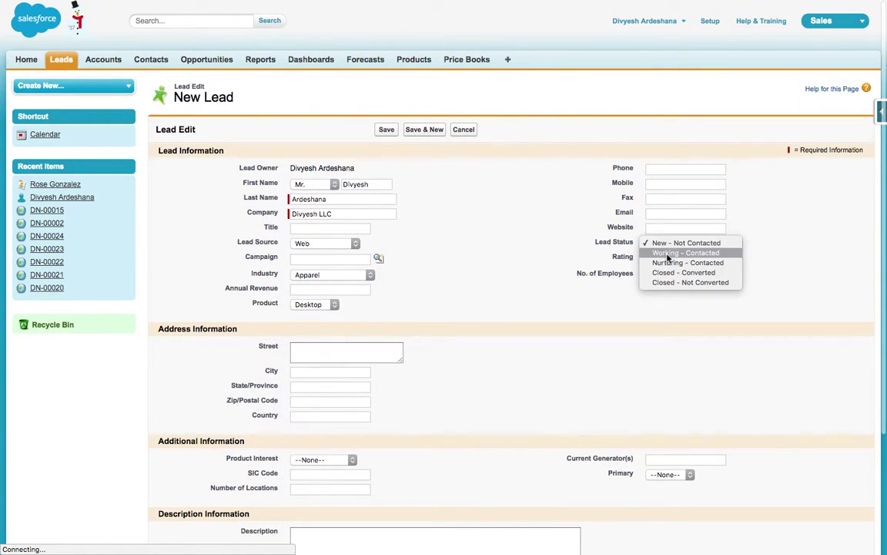
left_click(685, 252)
left_click(386, 129)
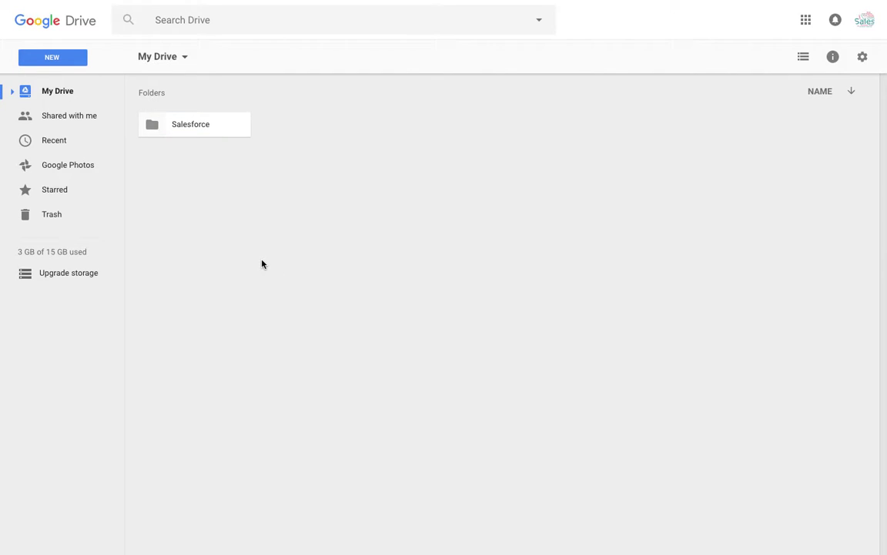
Step: Create a new Google Doc containing 'Lead Document Testing' and rename it 'Lead Document'
left_click(63, 58)
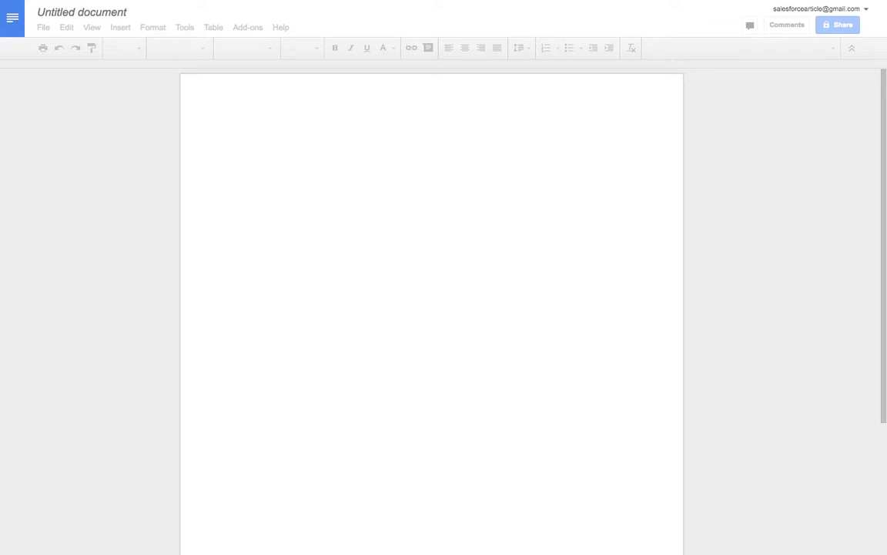
type("Ч")
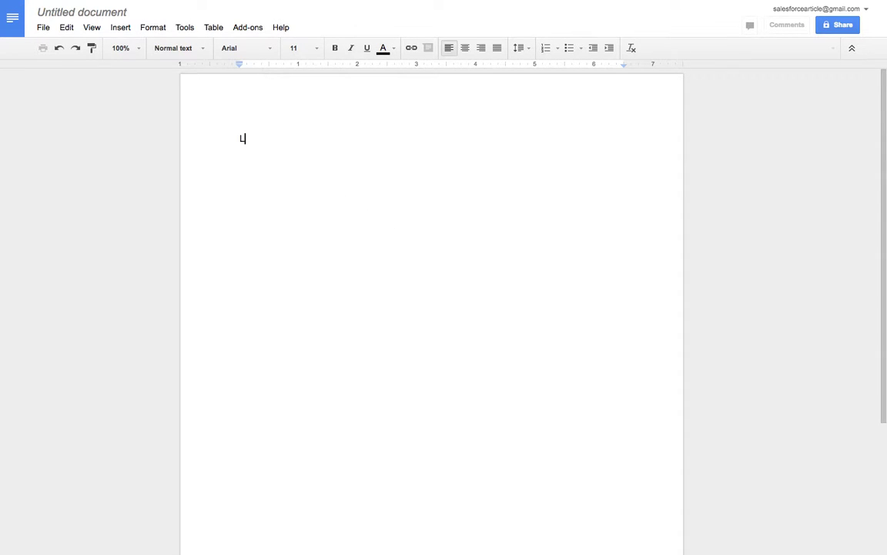
type("ead Testing")
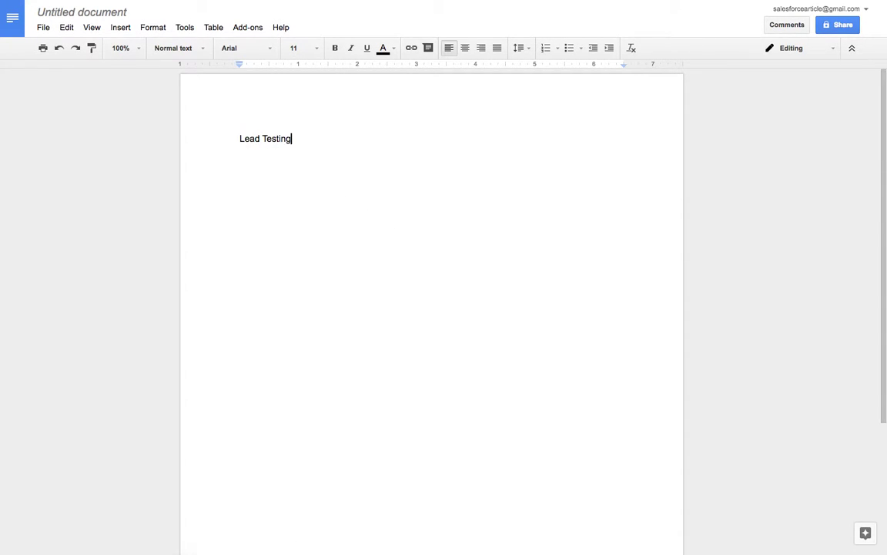
left_click(263, 139)
type("Document")
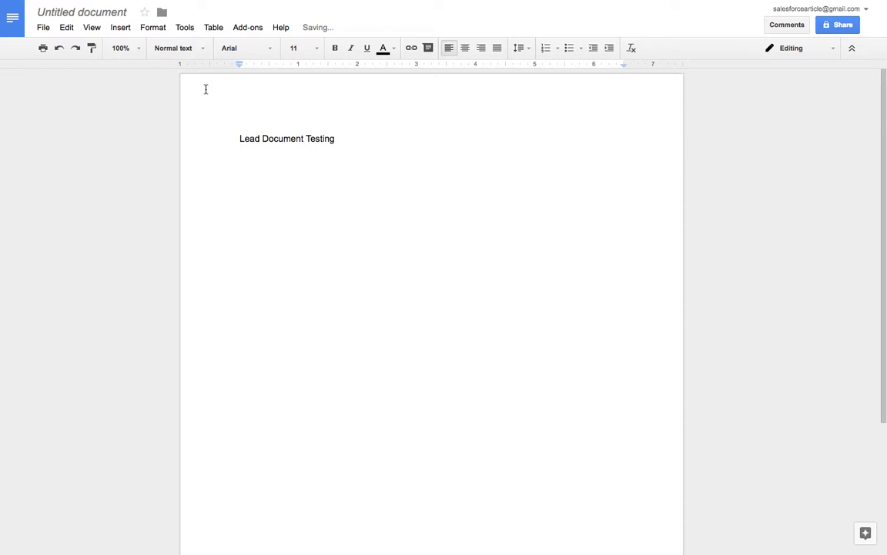
left_click(108, 13)
type("L")
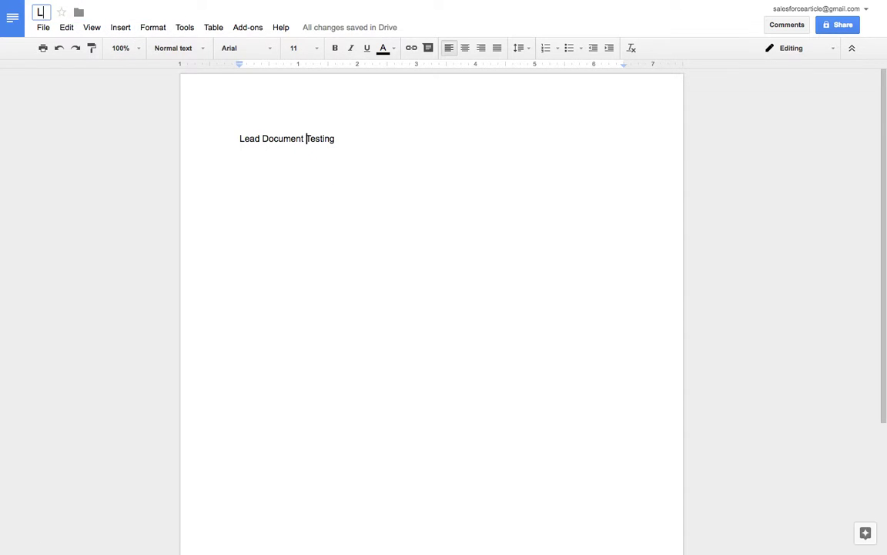
type("ead Document")
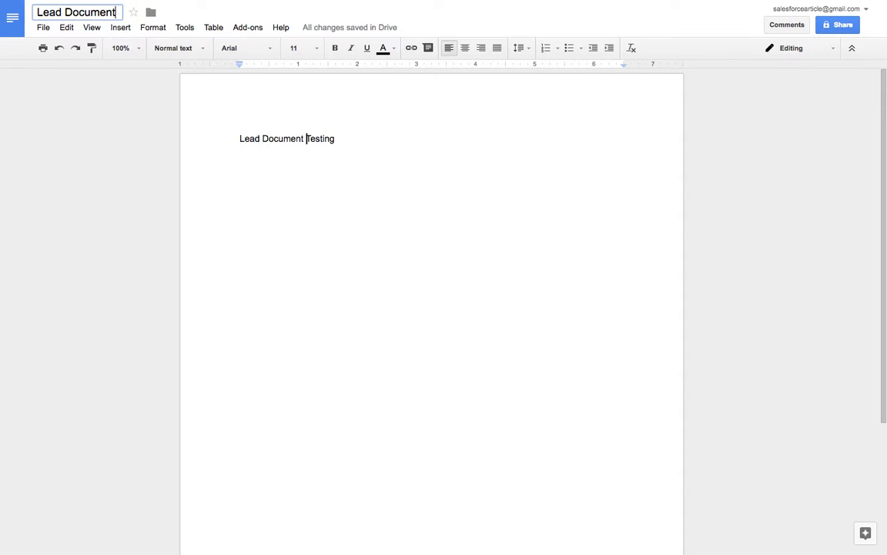
left_click(235, 141)
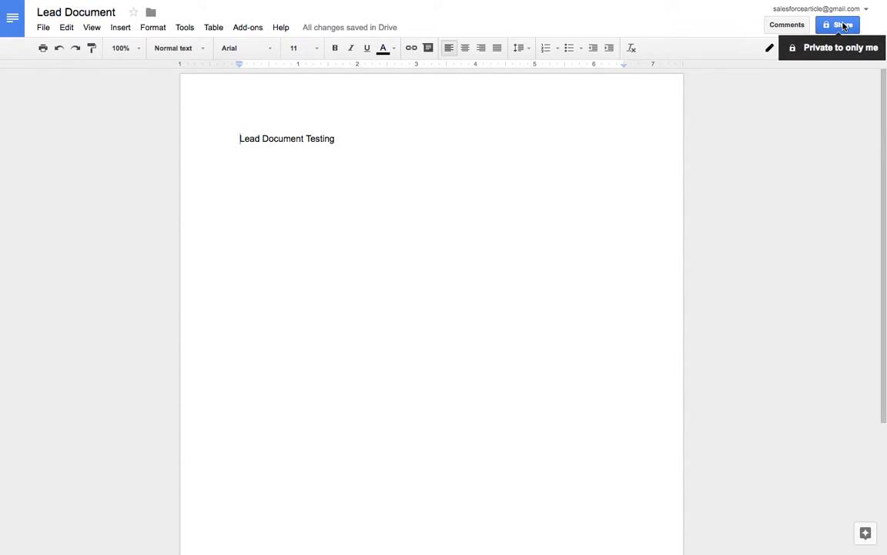
Step: Turn on a shareable link for Lead Document and copy its URL
left_click(845, 26)
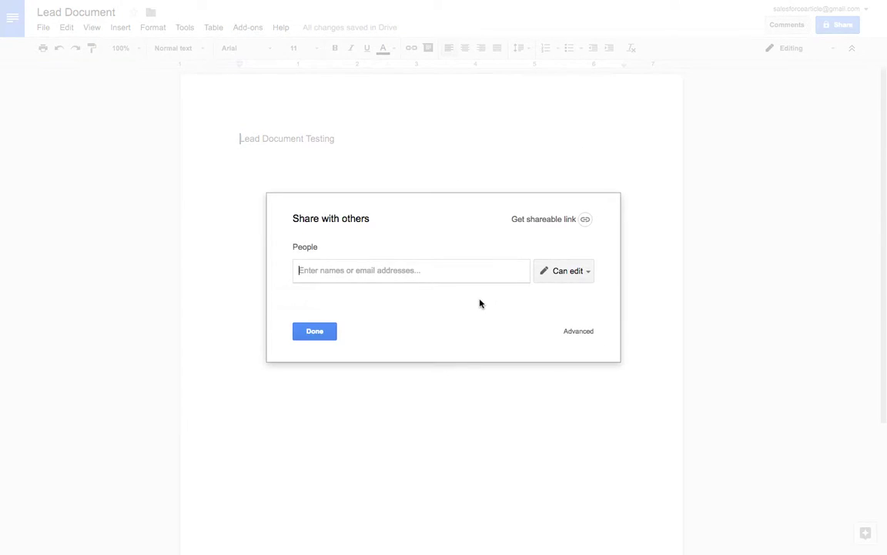
left_click(534, 219)
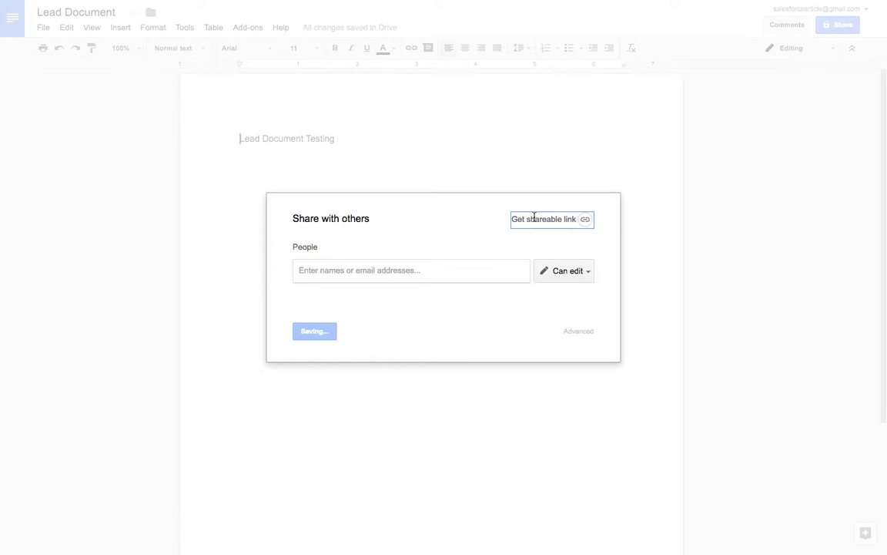
right_click(410, 292)
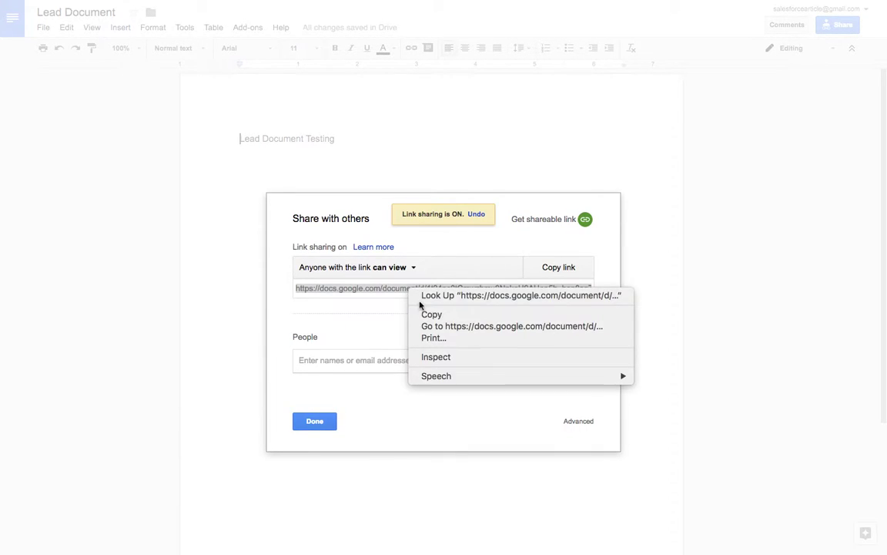
left_click(422, 313)
left_click(314, 421)
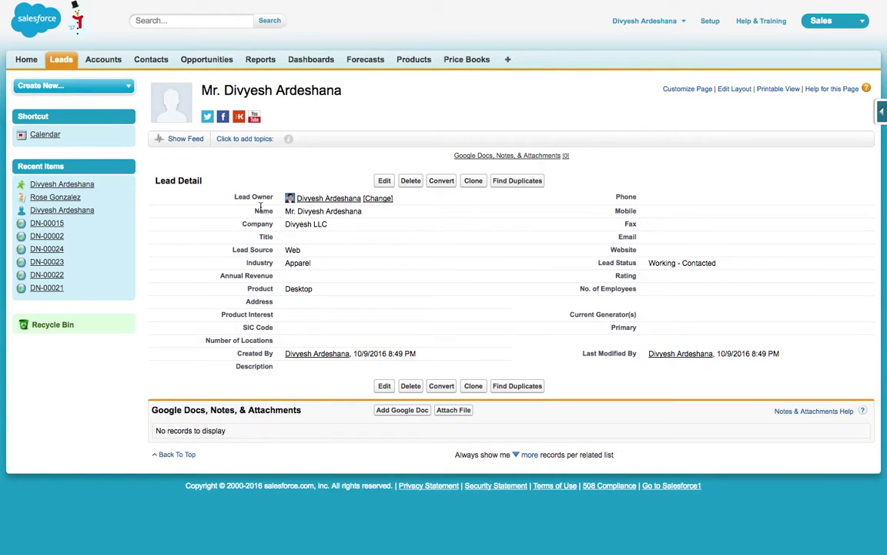
Step: Add a Google Doc named 'Lead Document' to the lead with the pasted shareable URL, and save
left_click_drag(154, 411, 298, 409)
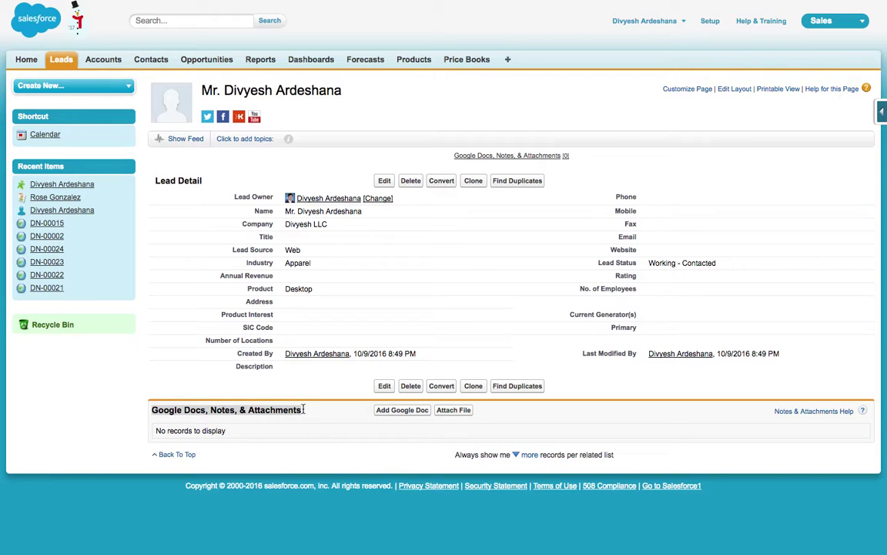
left_click(382, 414)
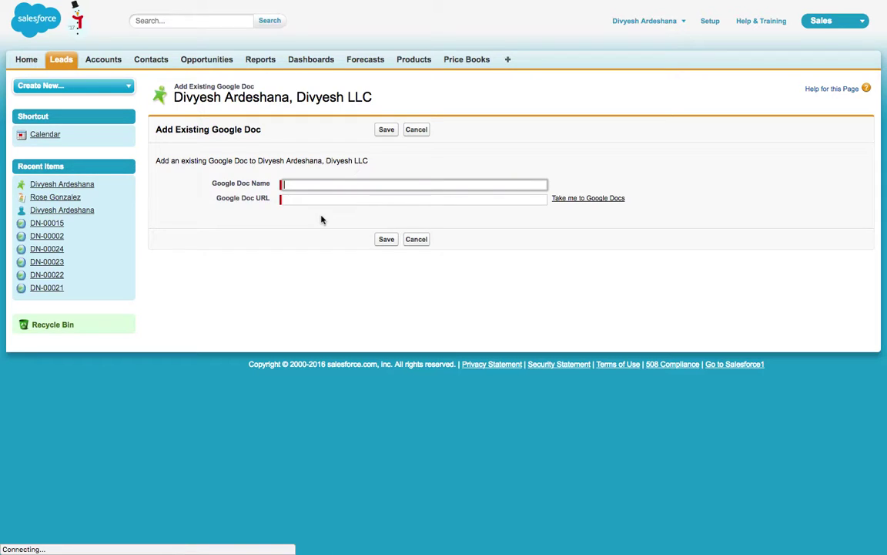
type("Lead D")
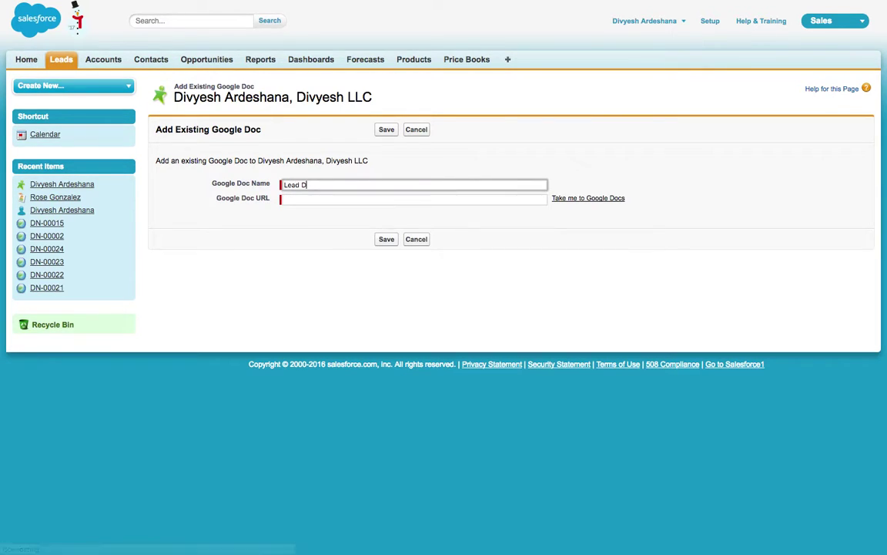
type("ocument")
key("Tab")
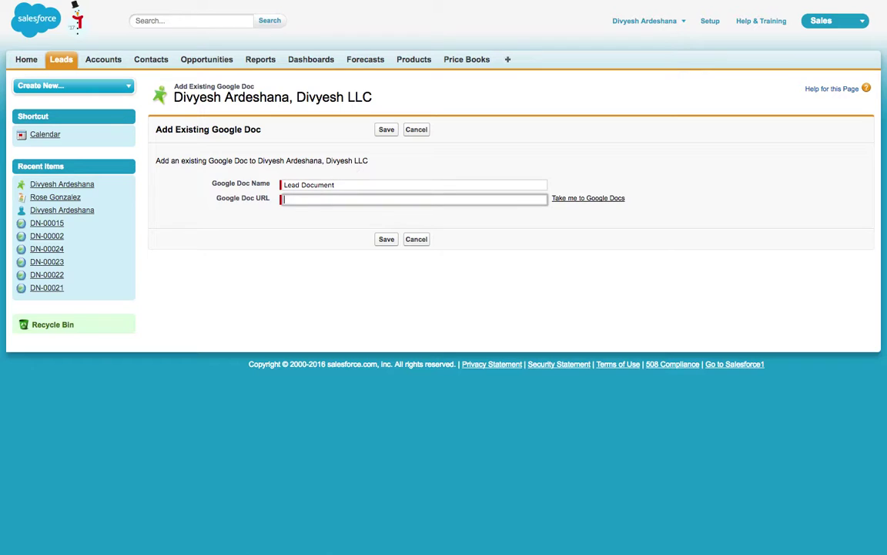
key("ctrl+v")
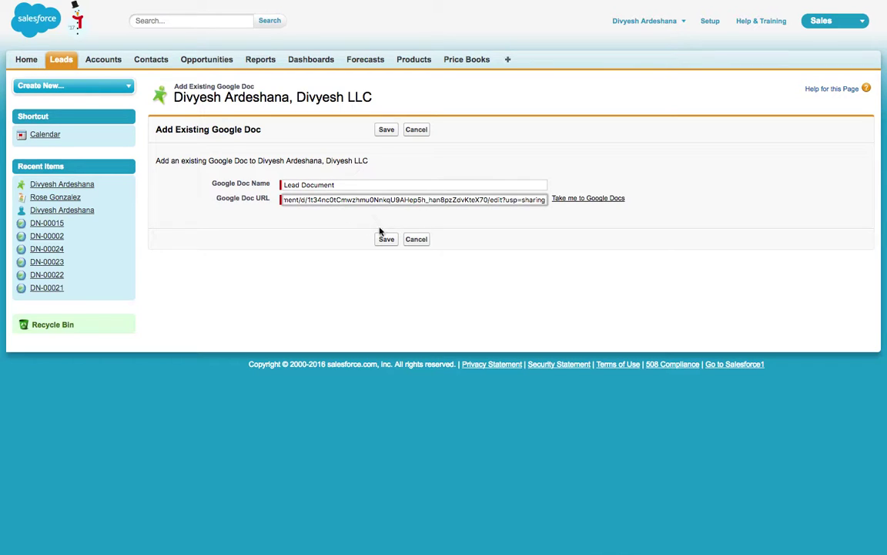
left_click(386, 239)
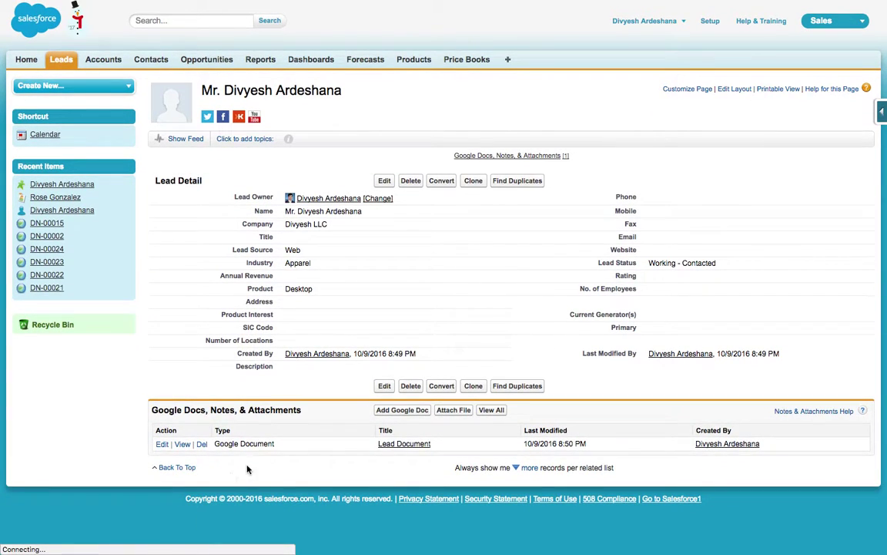
Step: Point out the new Lead Document entry and its last modified date in the attachments list
left_click_drag(219, 449, 274, 446)
left_click(365, 448)
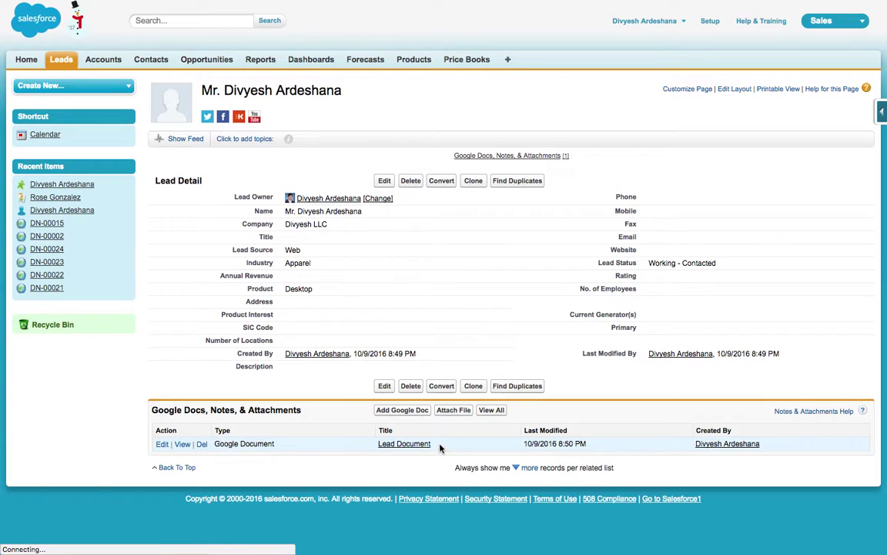
left_click(380, 445)
left_click_drag(524, 444, 586, 443)
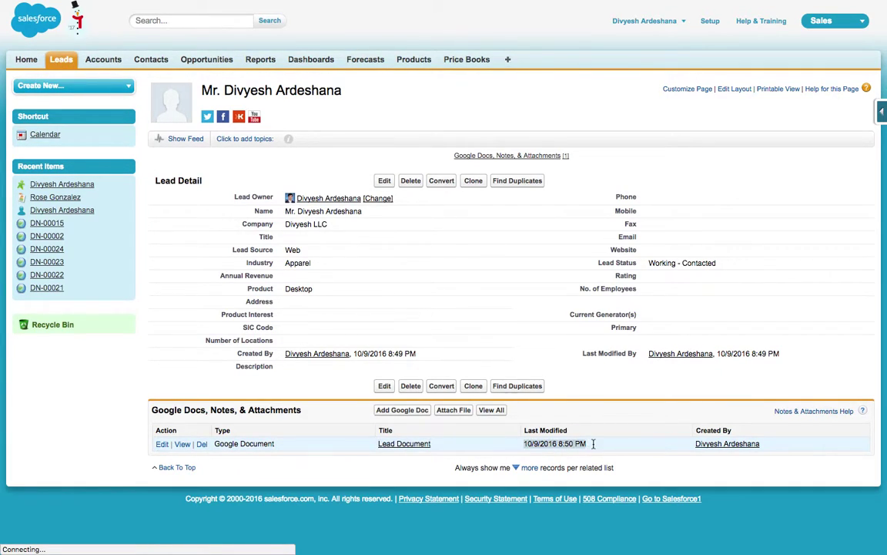
Step: Open the linked Lead Document from the lead to check it in Google Docs
left_click(182, 445)
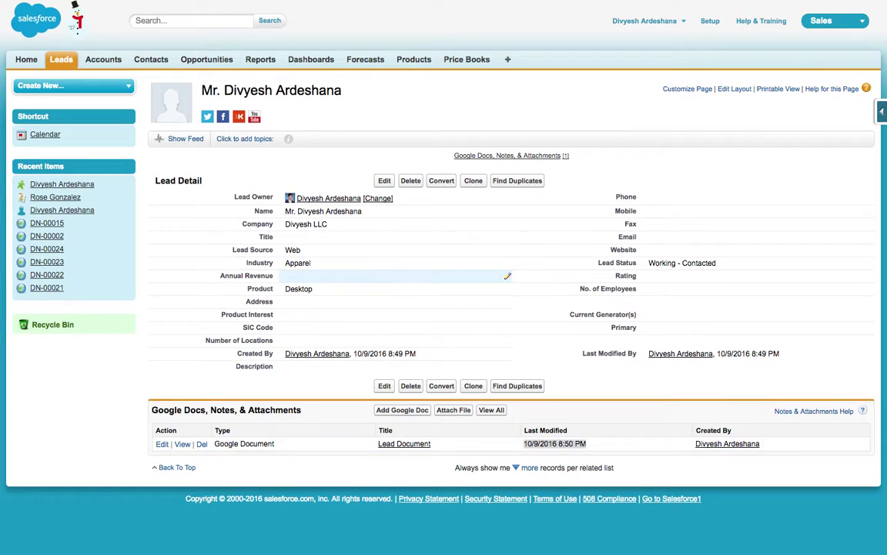
left_click(182, 444)
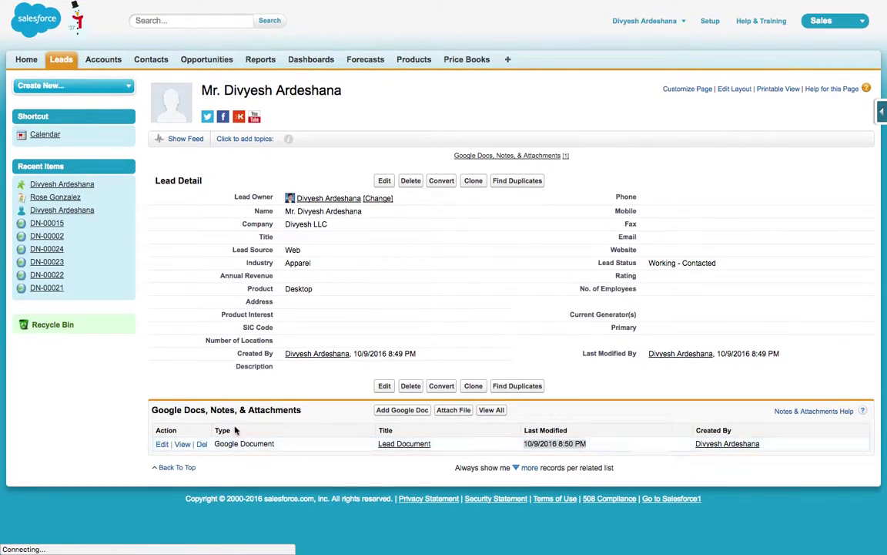
left_click(152, 410)
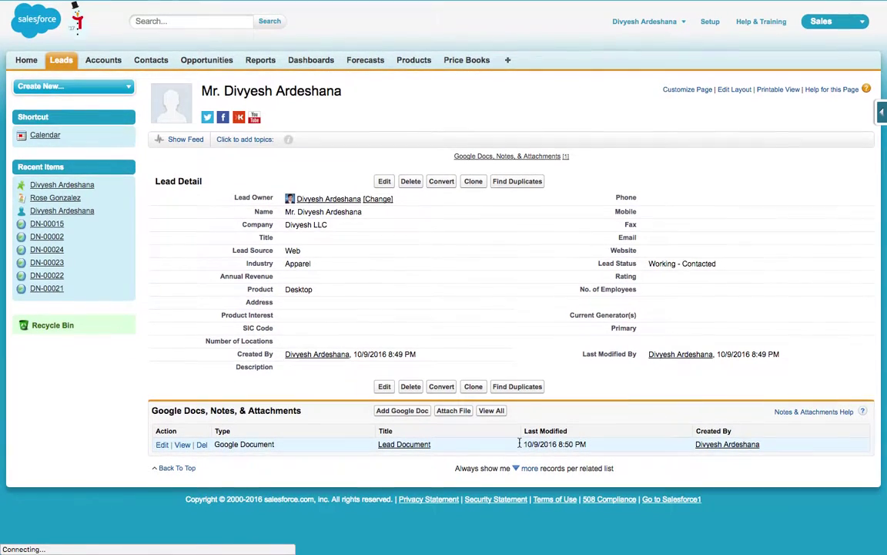
left_click(741, 90)
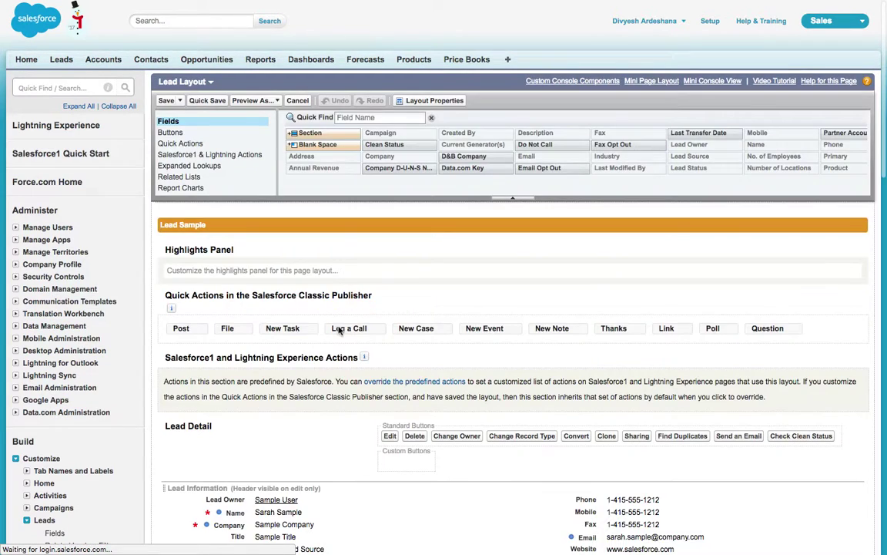
scroll(339, 331, "down", 10)
scroll(339, 330, "down", 5)
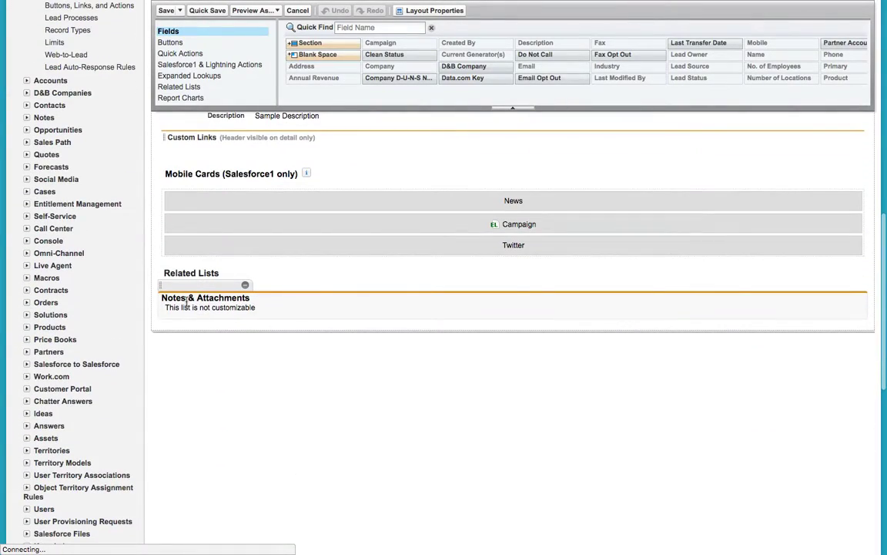
scroll(238, 323, "up", 6)
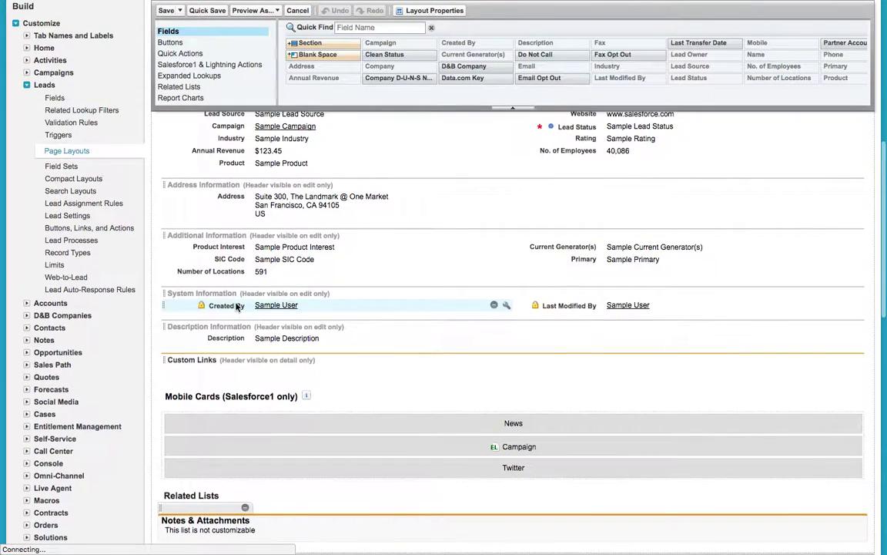
scroll(238, 363, "down", 2)
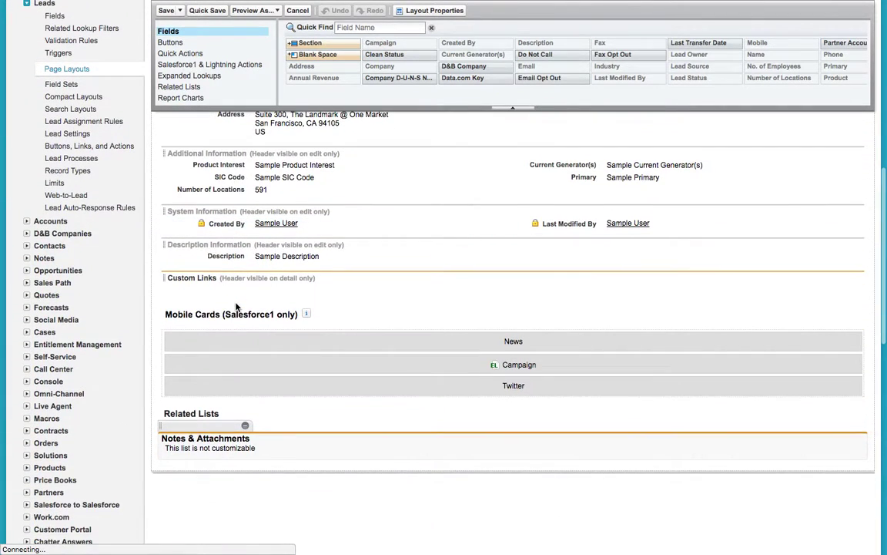
left_click(218, 90)
scroll(272, 190, "up", 10)
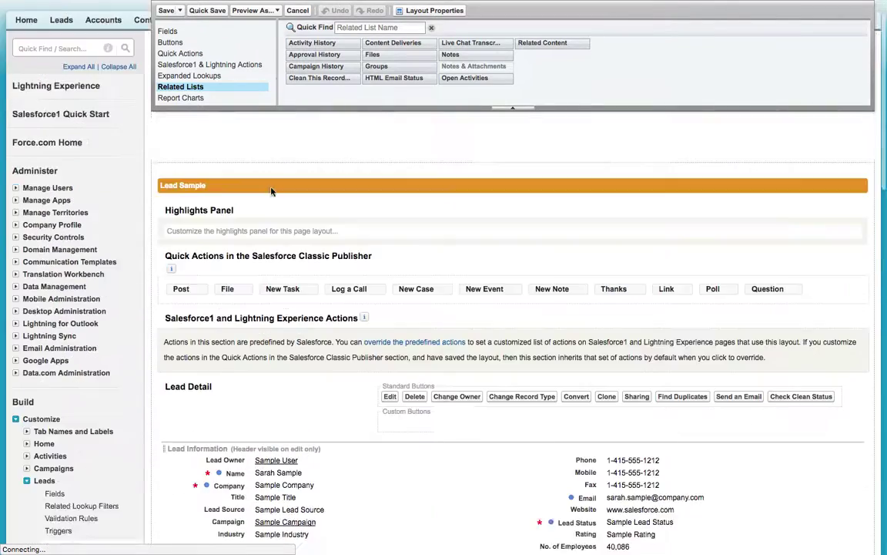
scroll(271, 191, "up", 2)
left_click(166, 100)
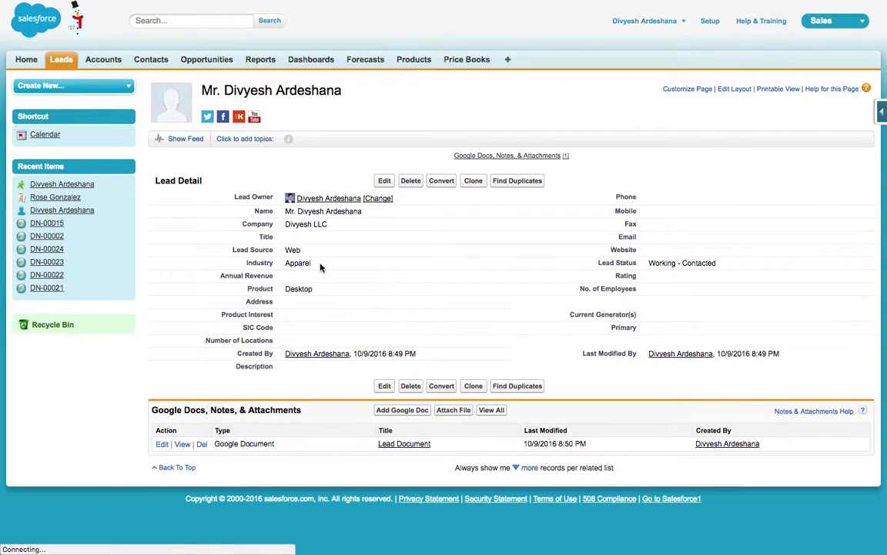
Step: Switch from the browser to the presentation slides
key("super+Tab")
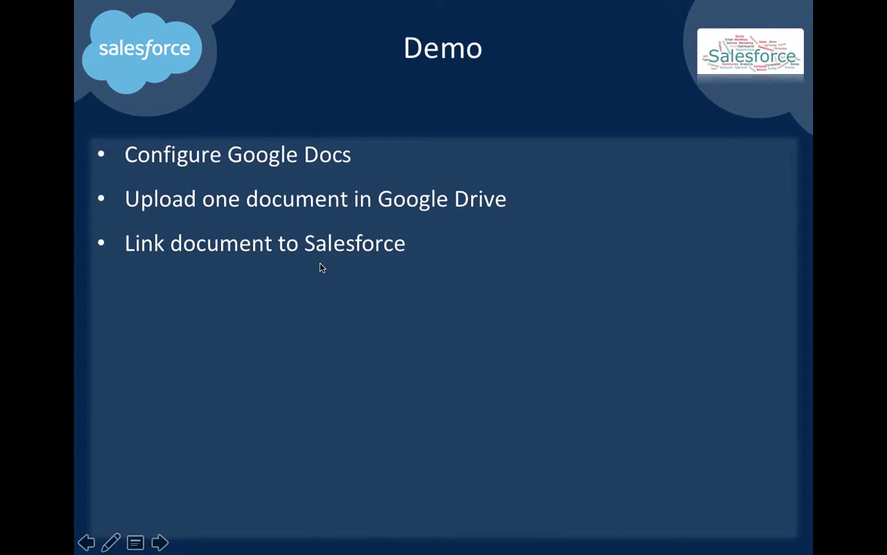